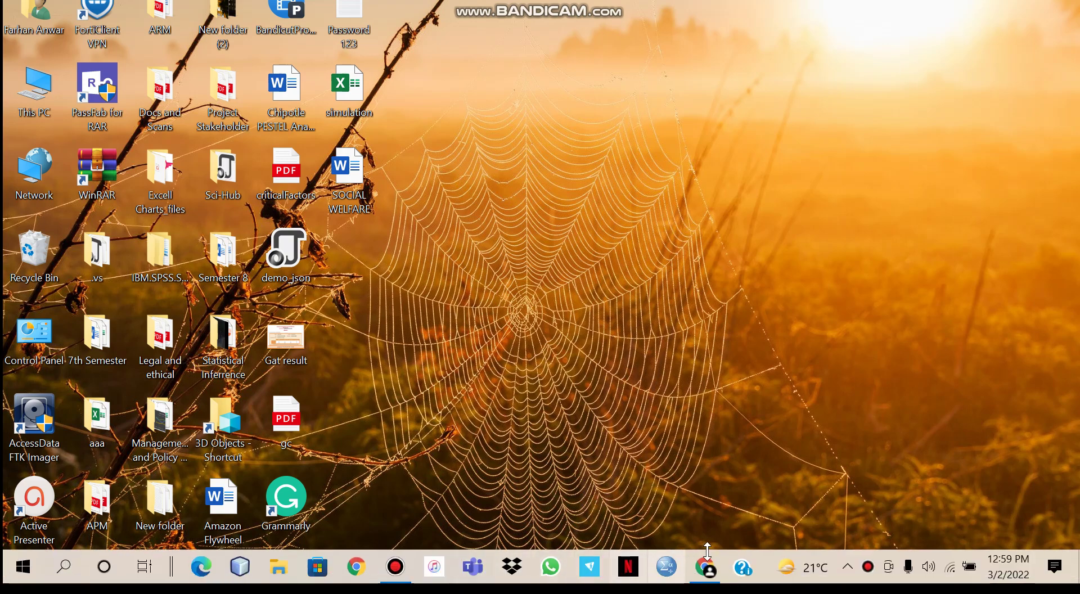
# - Restore the minimized MIT Sloan CleanStart browser window from the taskbar
pyautogui.click(725, 573)
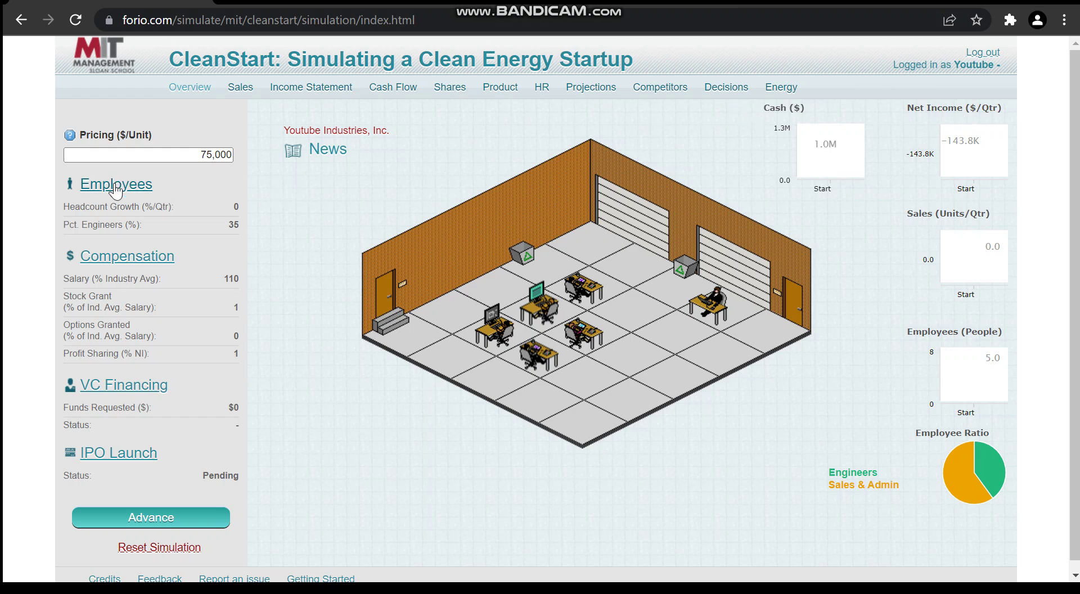
# - Change the salary from 110 to 11% of industry compensation and save it
pyautogui.click(150, 261)
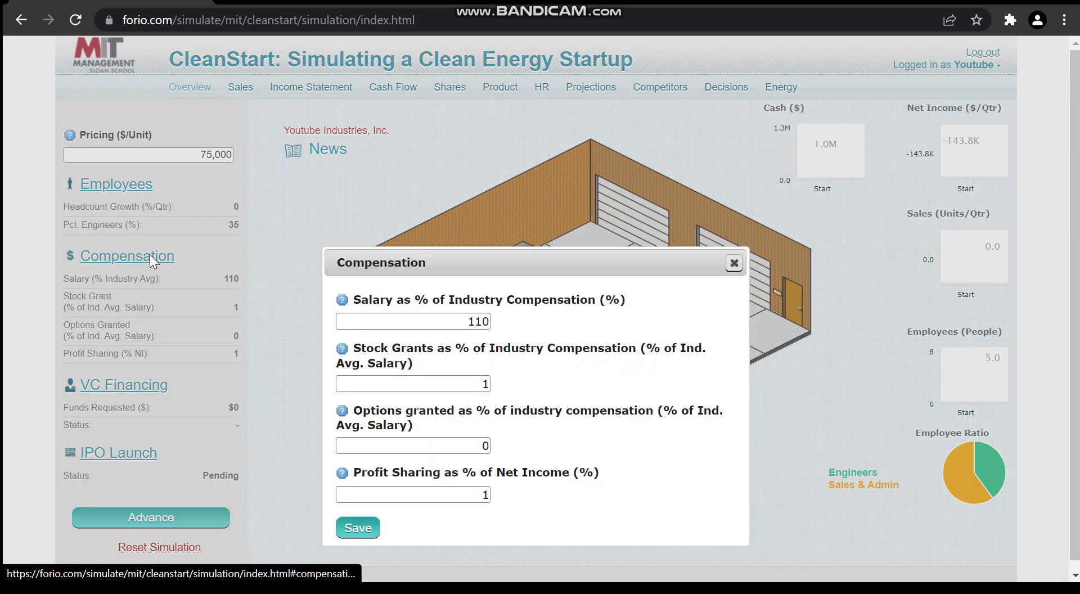
pyautogui.click(490, 326)
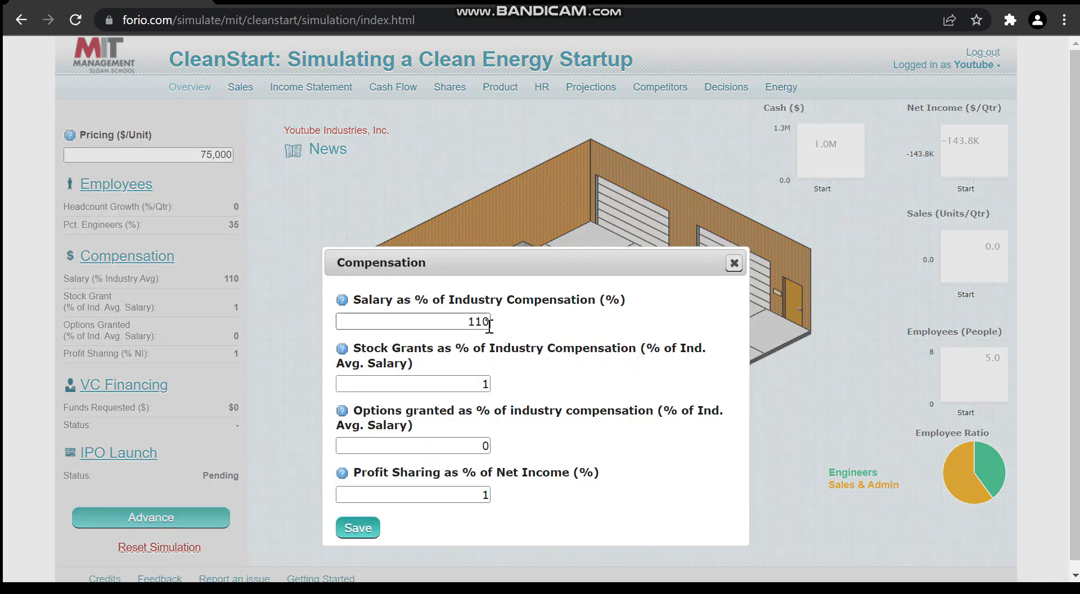
pyautogui.click(489, 325)
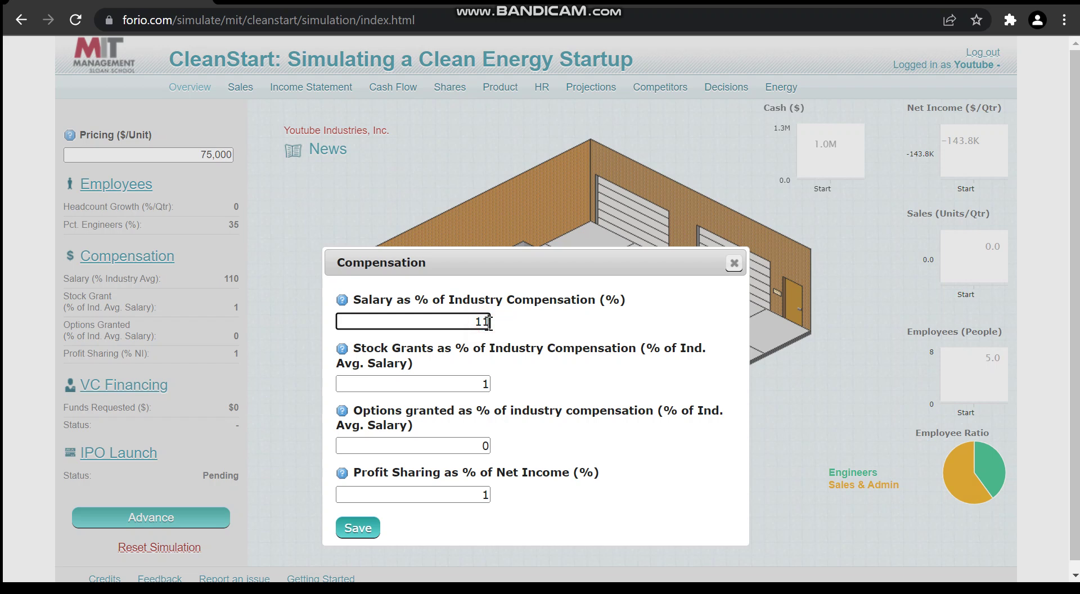
pyautogui.click(359, 529)
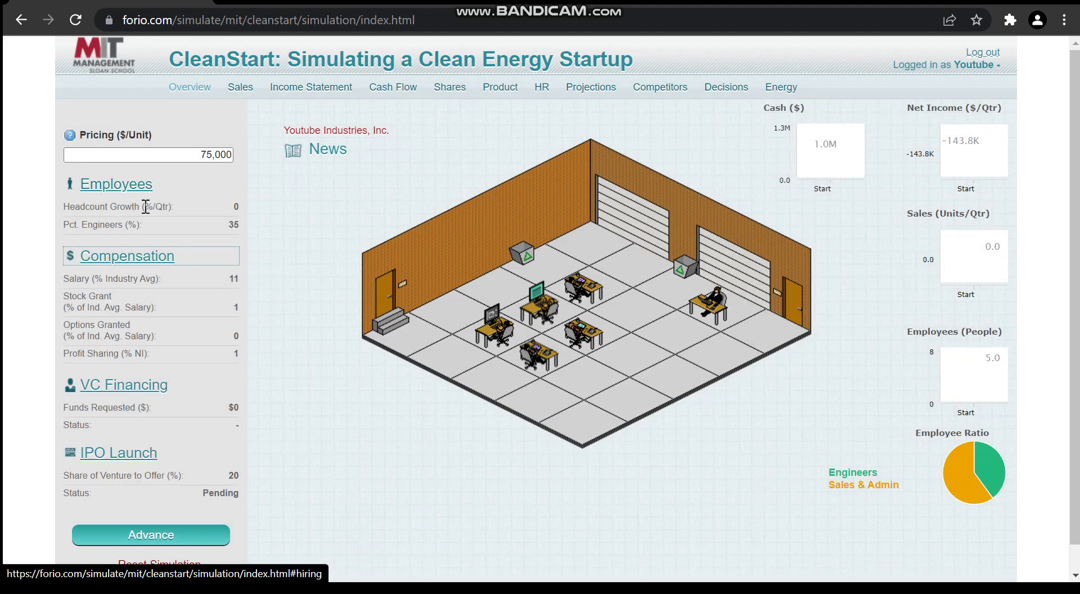
# - Use the Total hiring method to queue 6 engineers and 6 sales & admin staff, then save
pyautogui.click(140, 184)
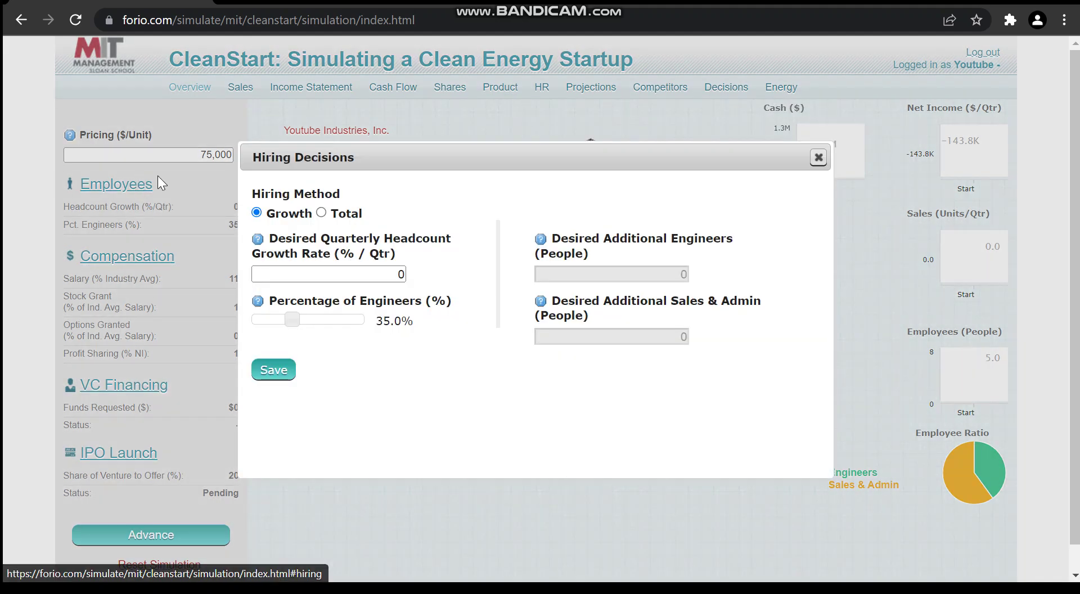
pyautogui.click(321, 214)
pyautogui.click(686, 274)
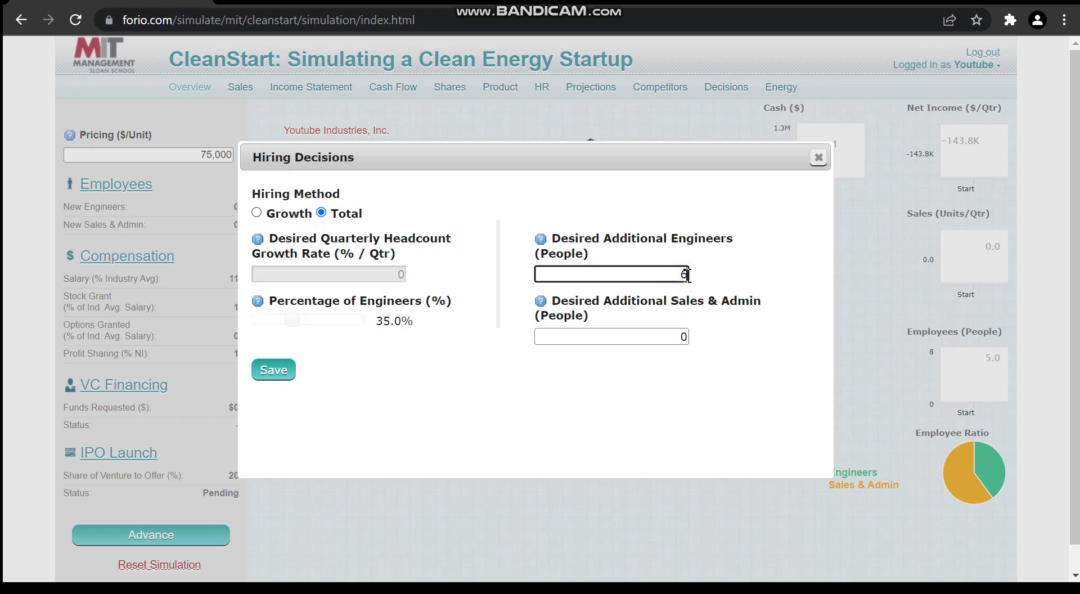
pyautogui.press('Tab')
pyautogui.write('6')
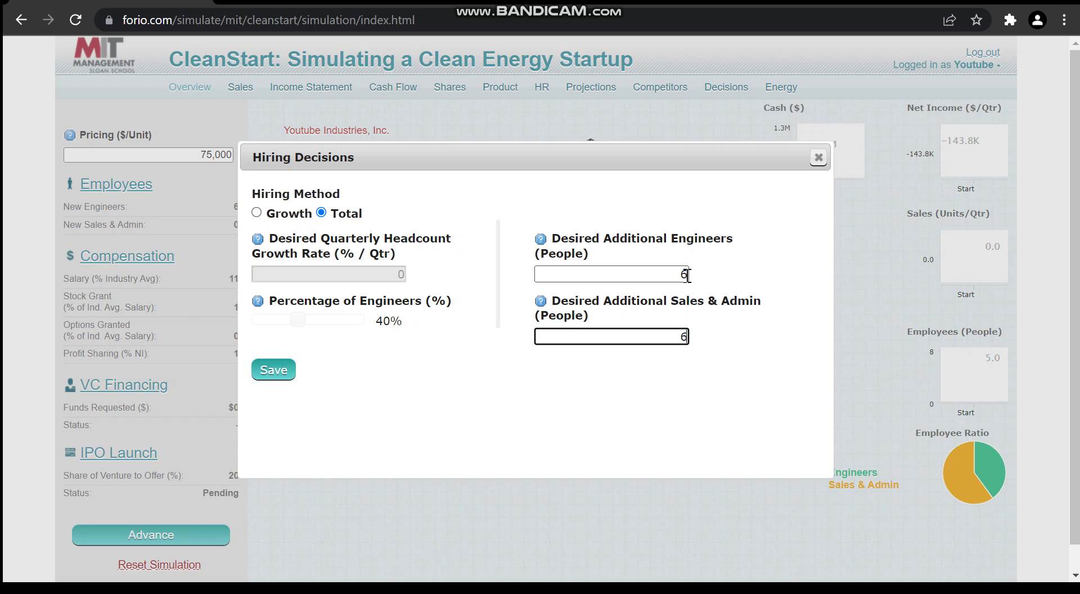
pyautogui.click(275, 369)
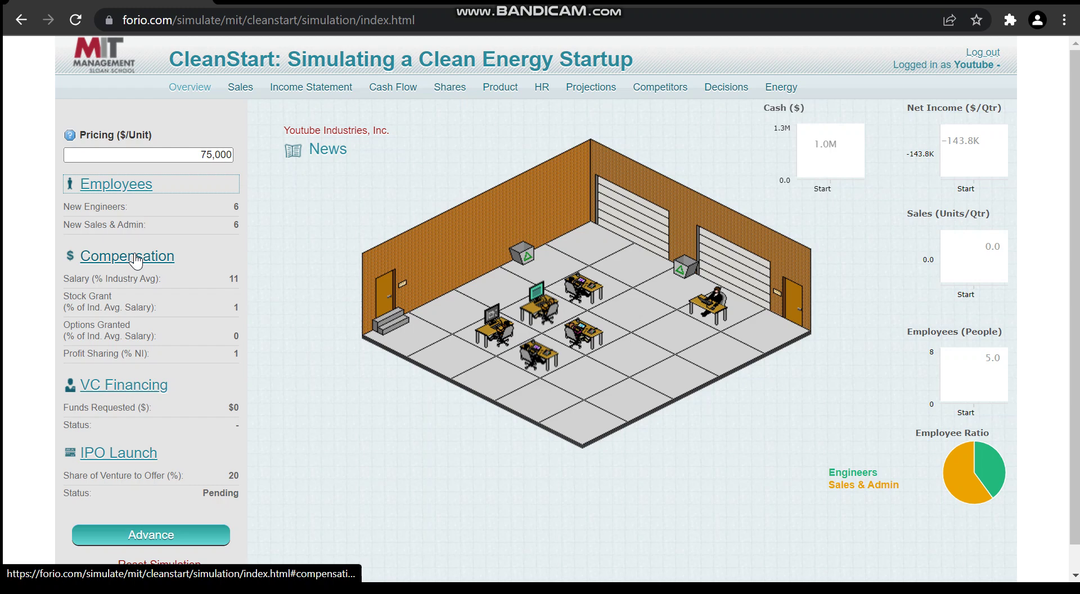
# - Advance to Y1 Q1, then save a hiring plan of 0 engineers and 6 sales & admin
pyautogui.click(149, 540)
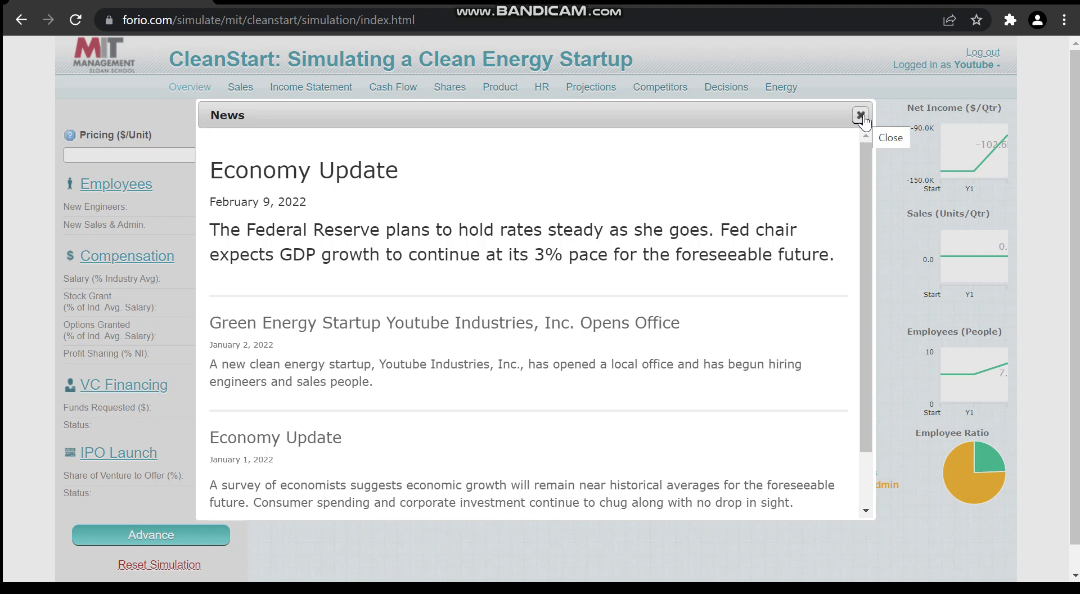
pyautogui.click(860, 116)
pyautogui.moveTo(802, 133)
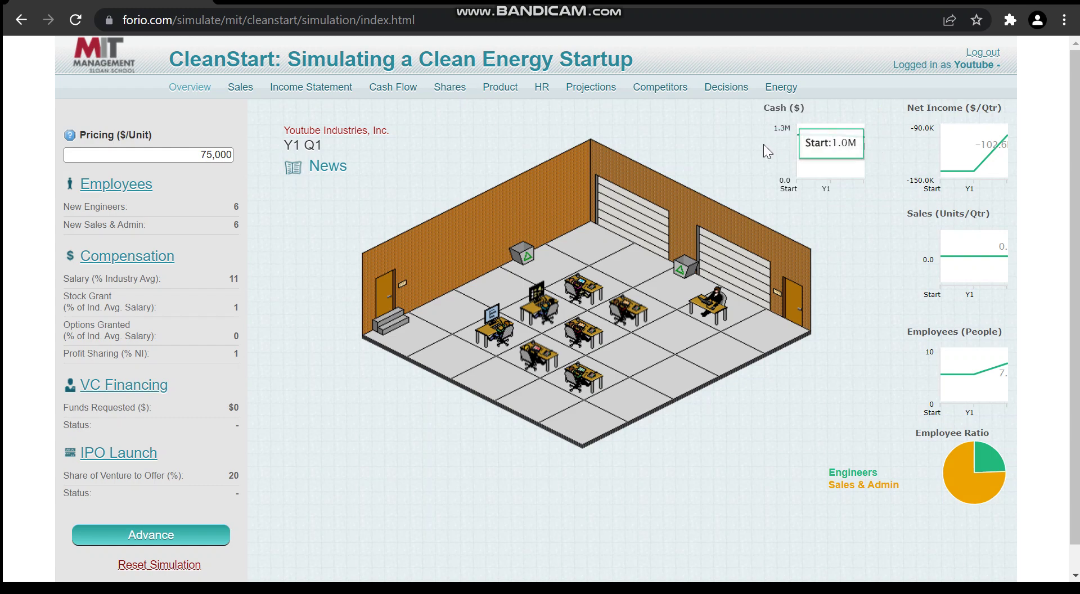
pyautogui.click(141, 193)
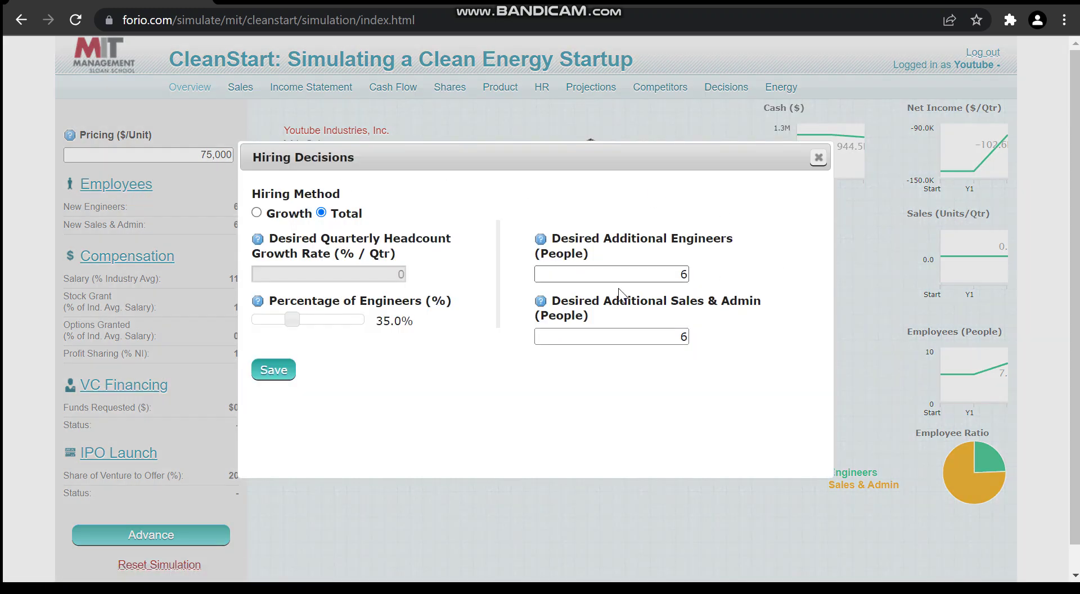
pyautogui.click(669, 272)
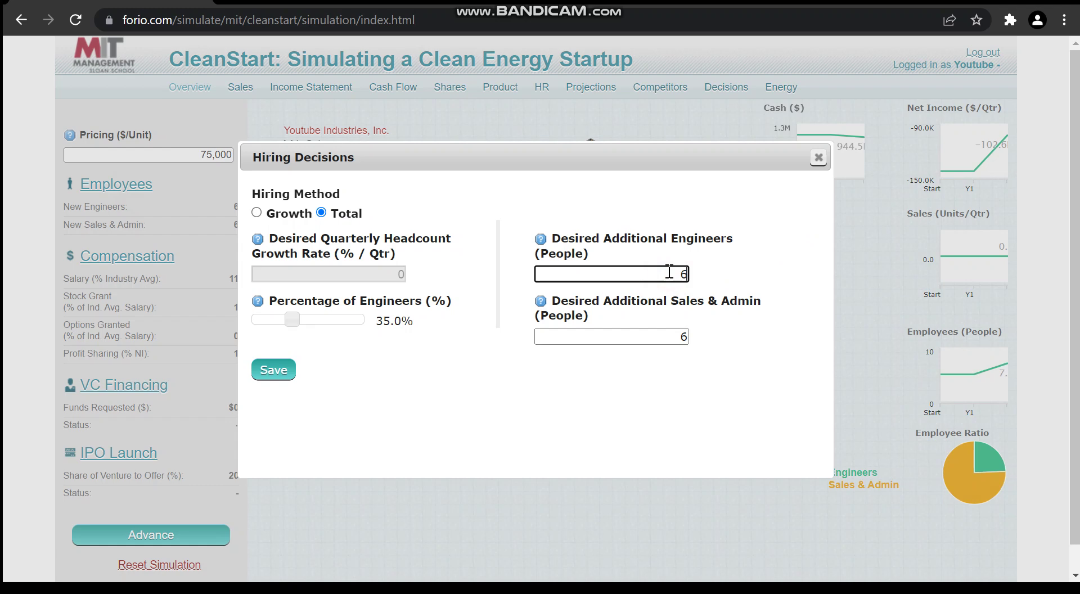
pyautogui.press('Tab')
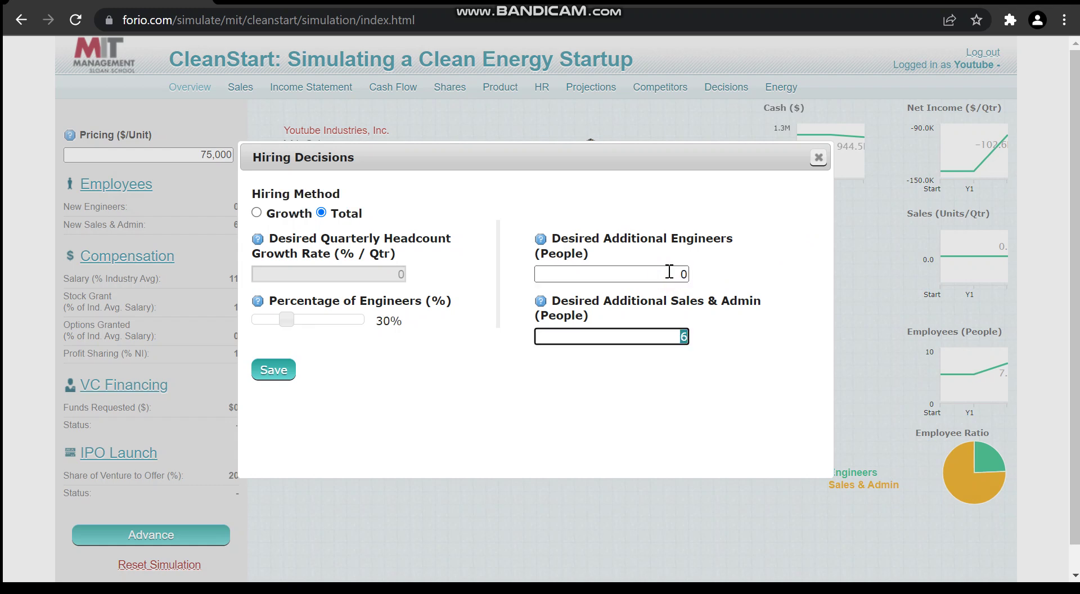
pyautogui.write('0')
pyautogui.click(285, 374)
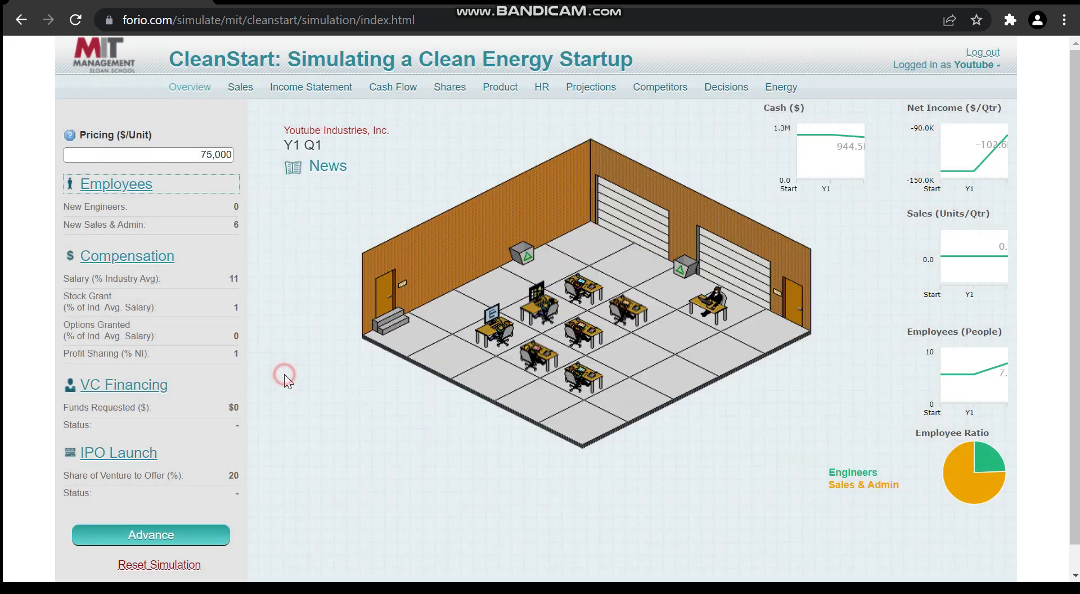
# - Advance two quarters to Y1 Q3, dismissing each quarter's news
pyautogui.click(151, 537)
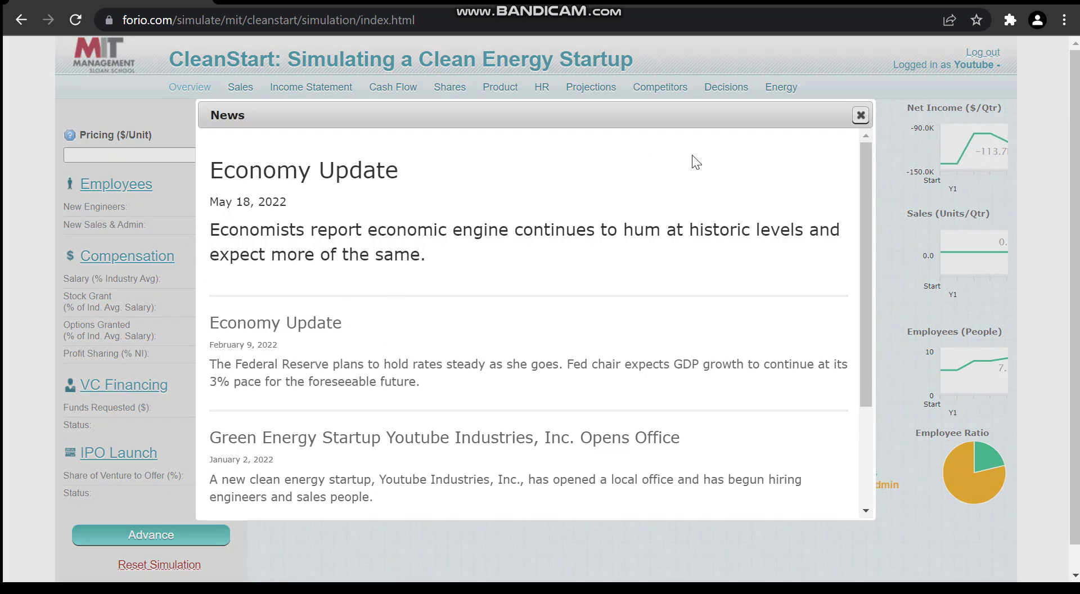
pyautogui.click(860, 116)
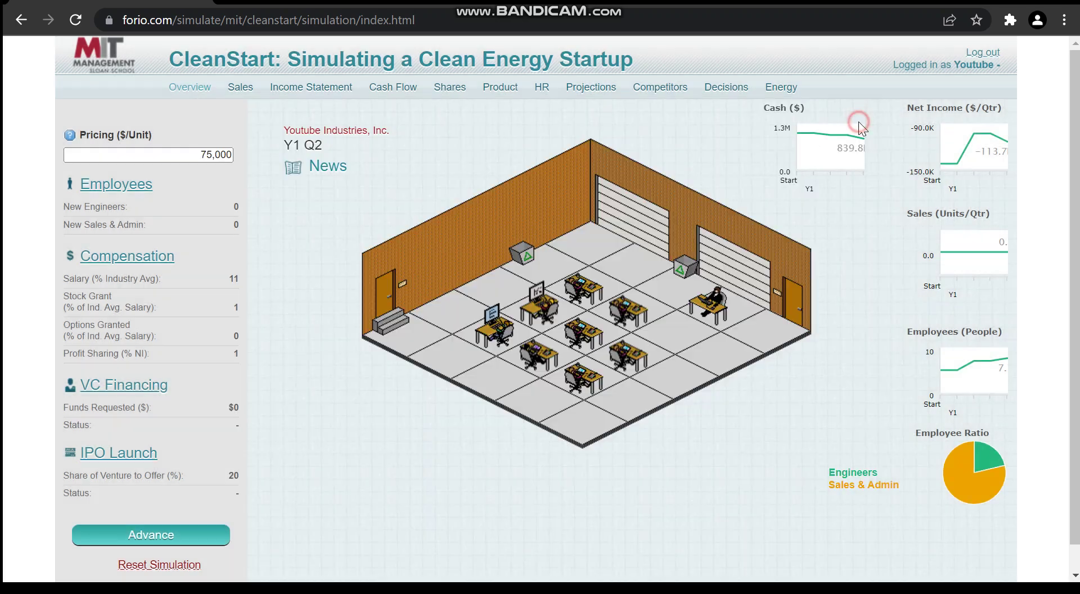
pyautogui.click(92, 532)
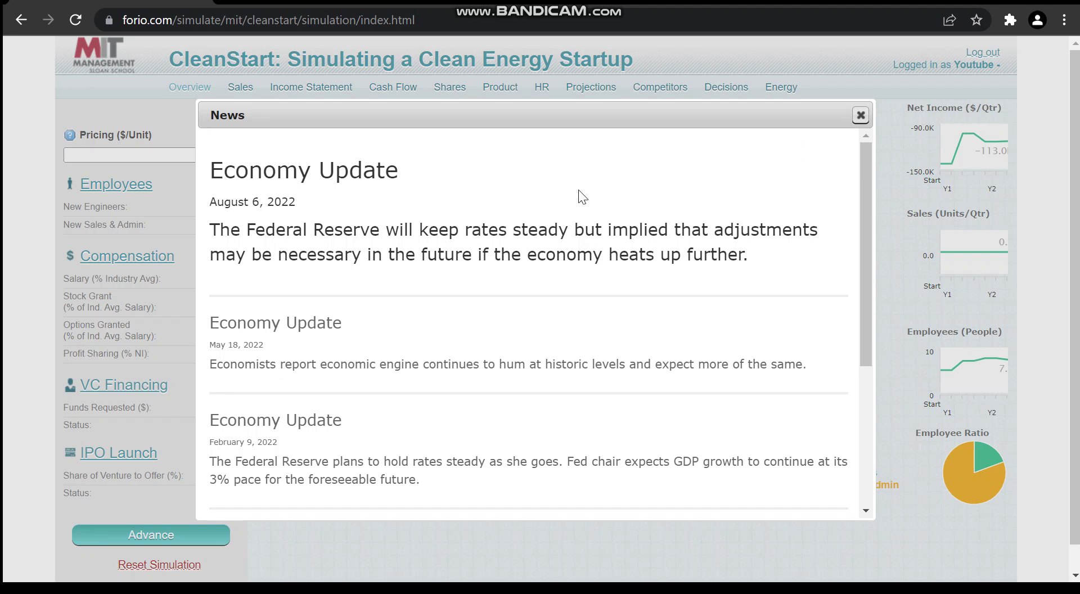
pyautogui.click(860, 115)
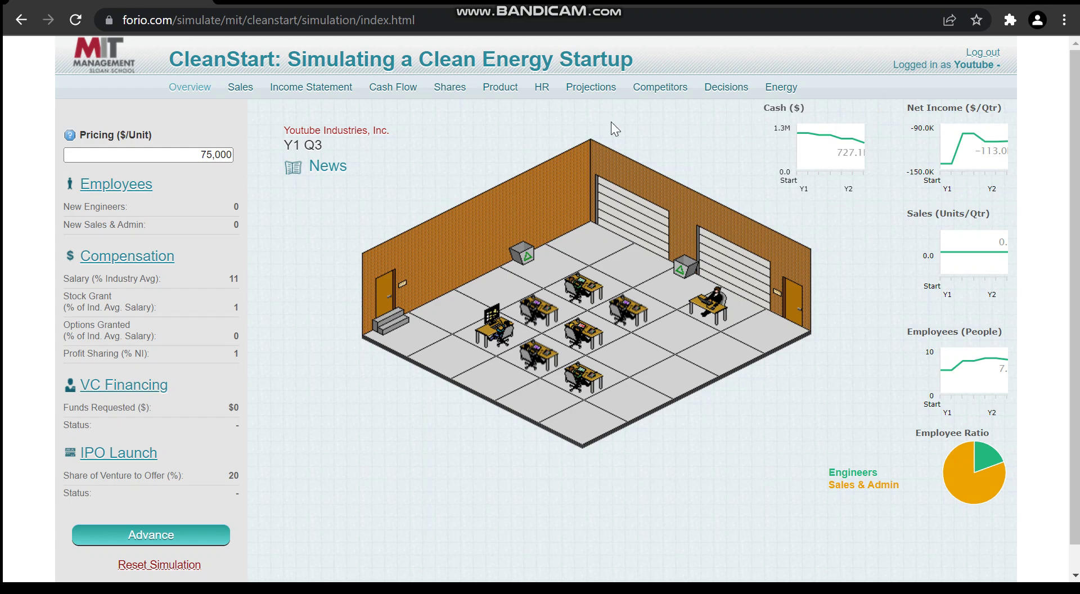
# - Advance four quarters from Y1 Q3 through Y2 Q2, closing each quarter's news dialog
pyautogui.click(152, 537)
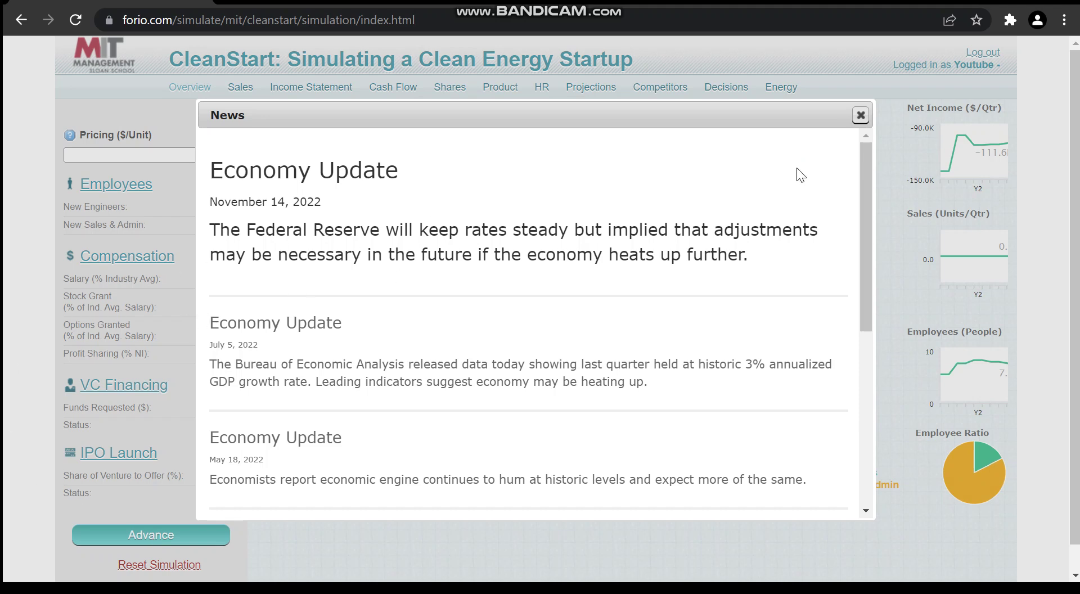
pyautogui.click(859, 116)
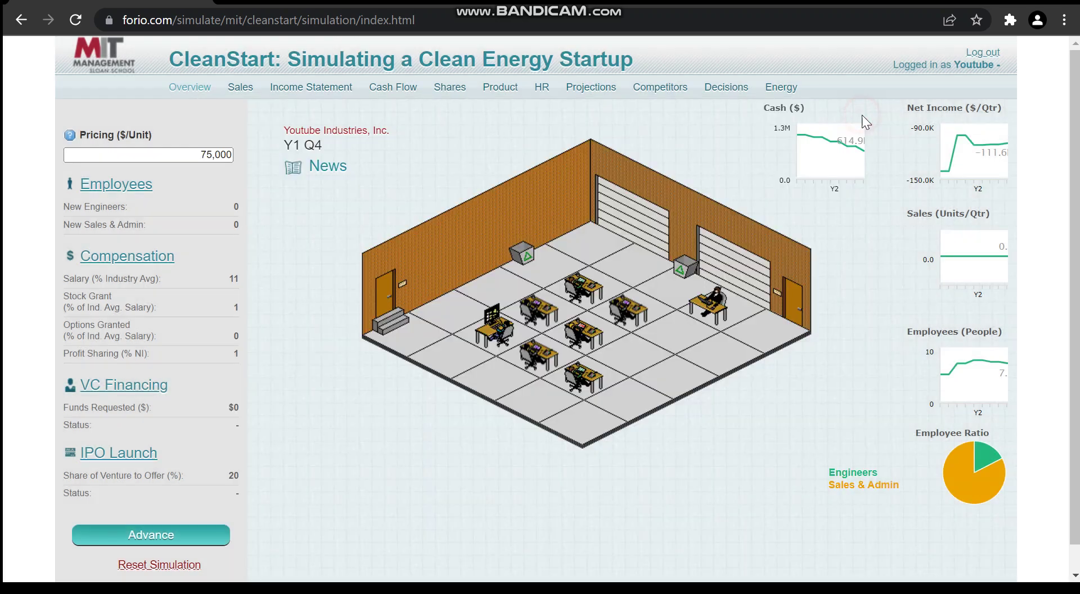
pyautogui.click(171, 537)
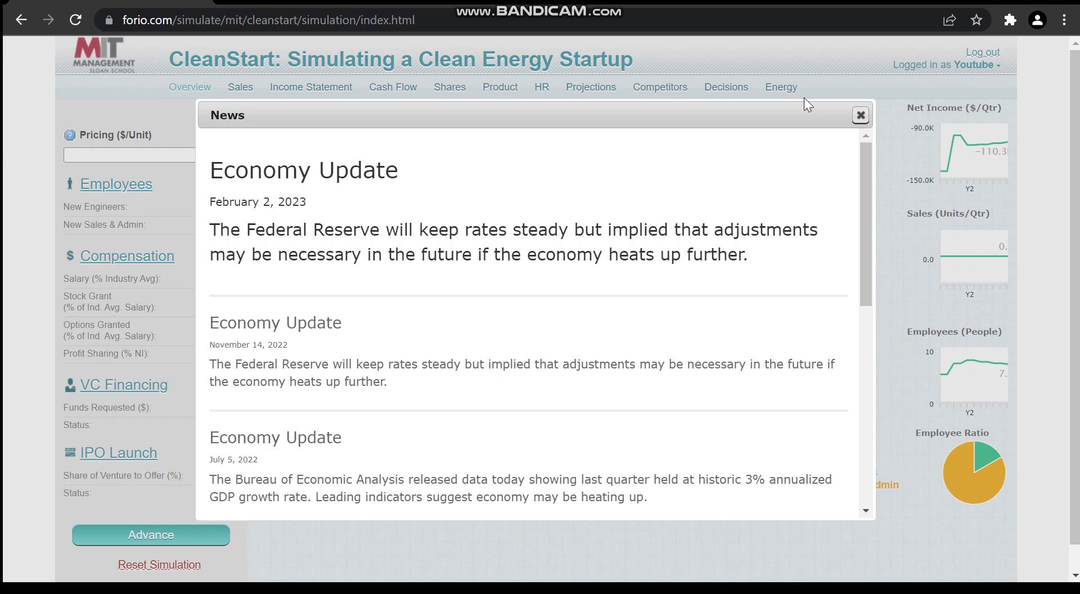
pyautogui.click(865, 116)
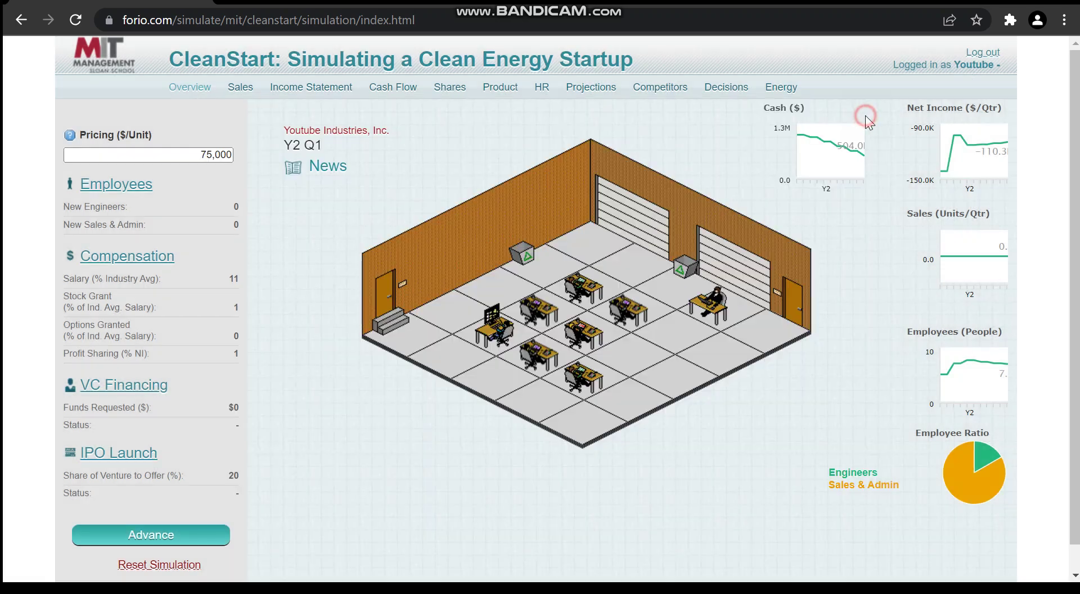
pyautogui.click(133, 537)
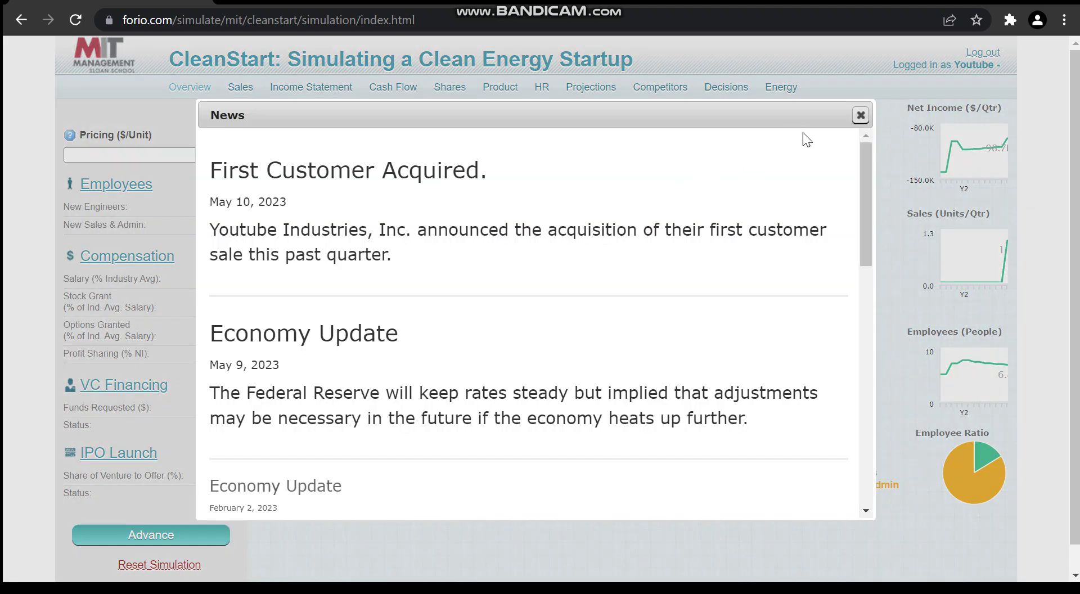
pyautogui.click(861, 115)
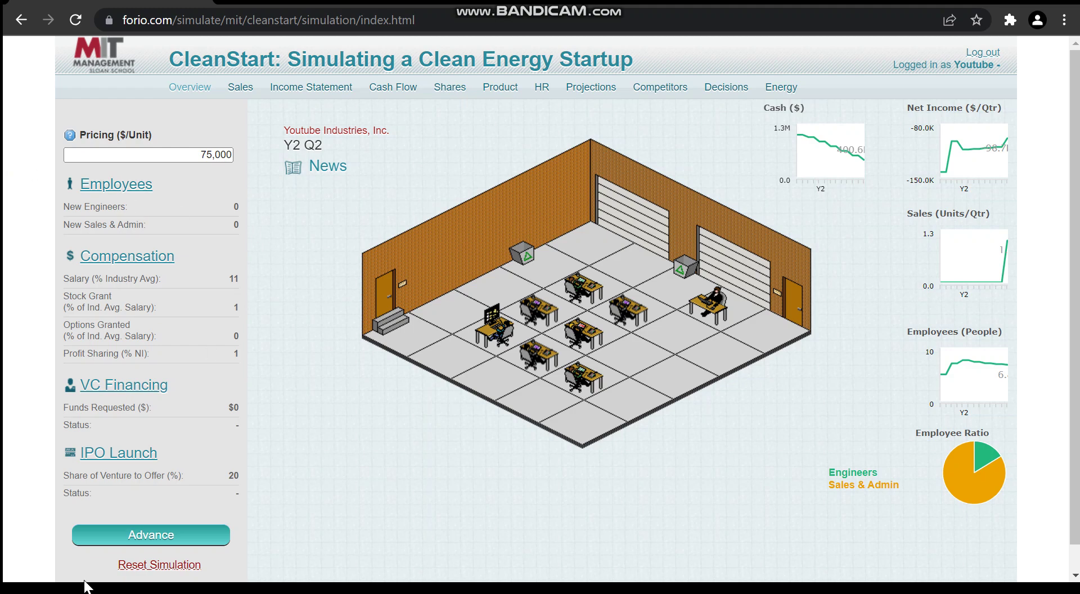
pyautogui.click(131, 532)
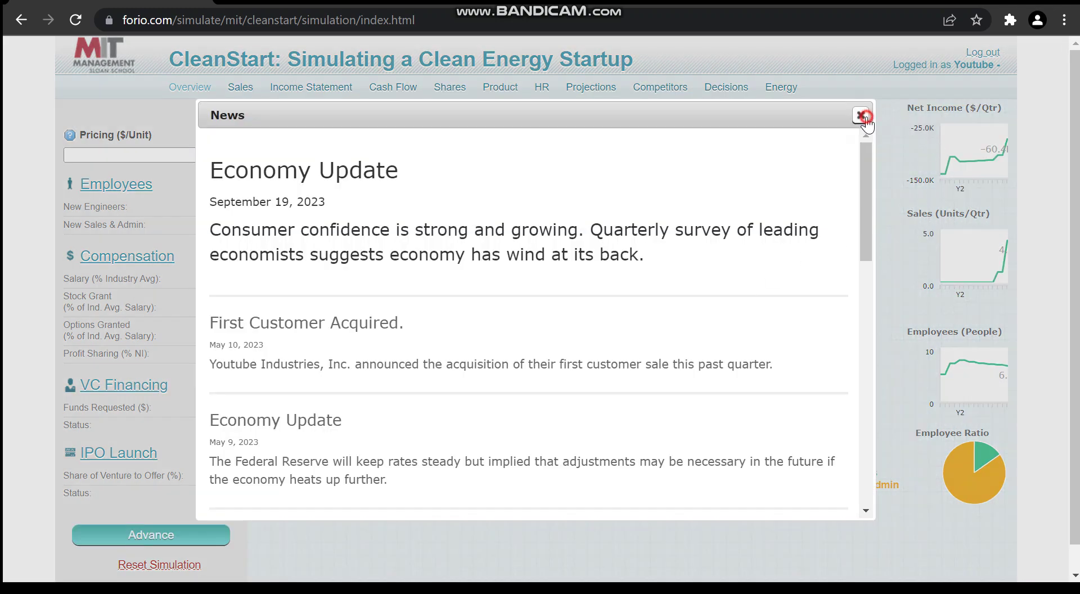
pyautogui.click(860, 115)
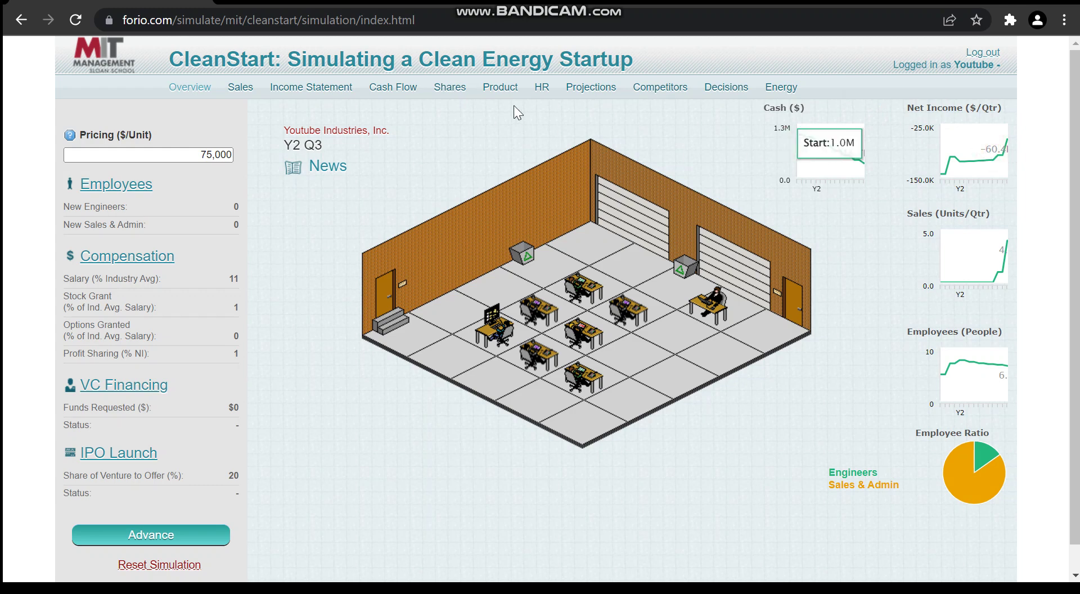
pyautogui.click(663, 90)
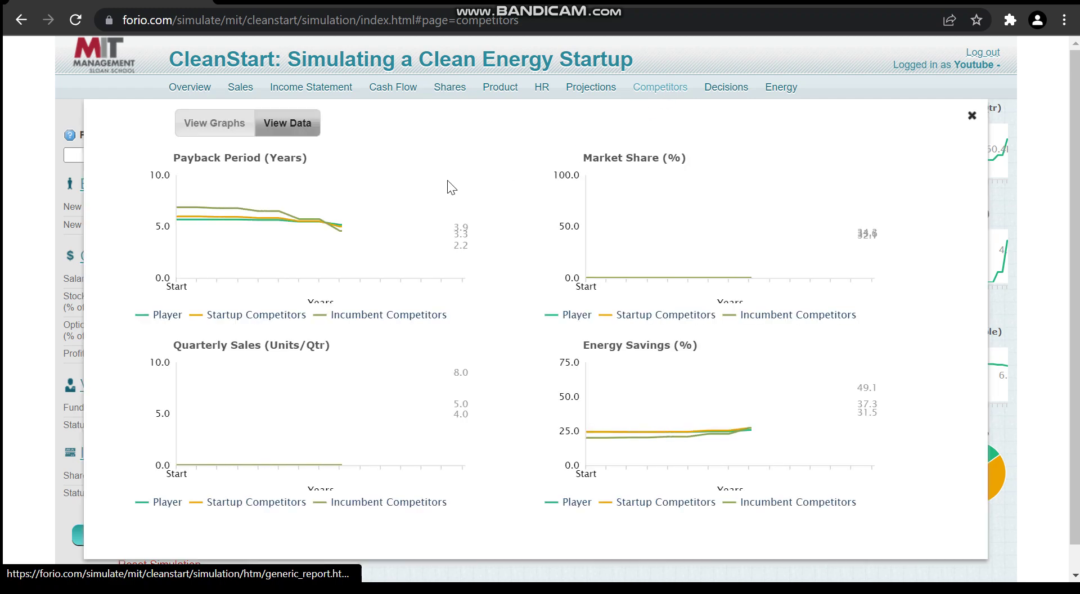
pyautogui.click(289, 129)
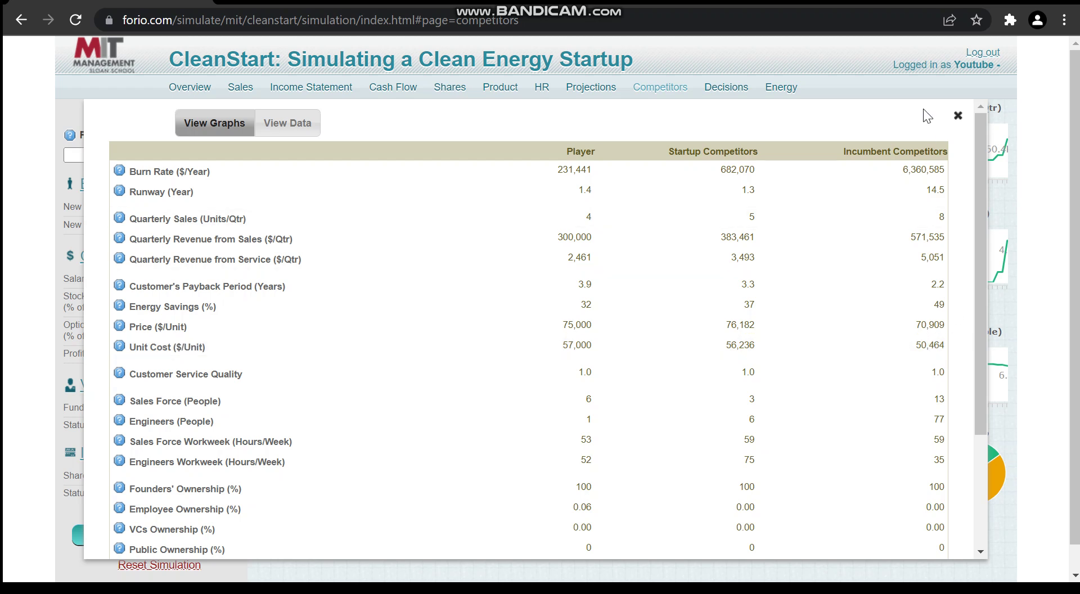
pyautogui.click(958, 115)
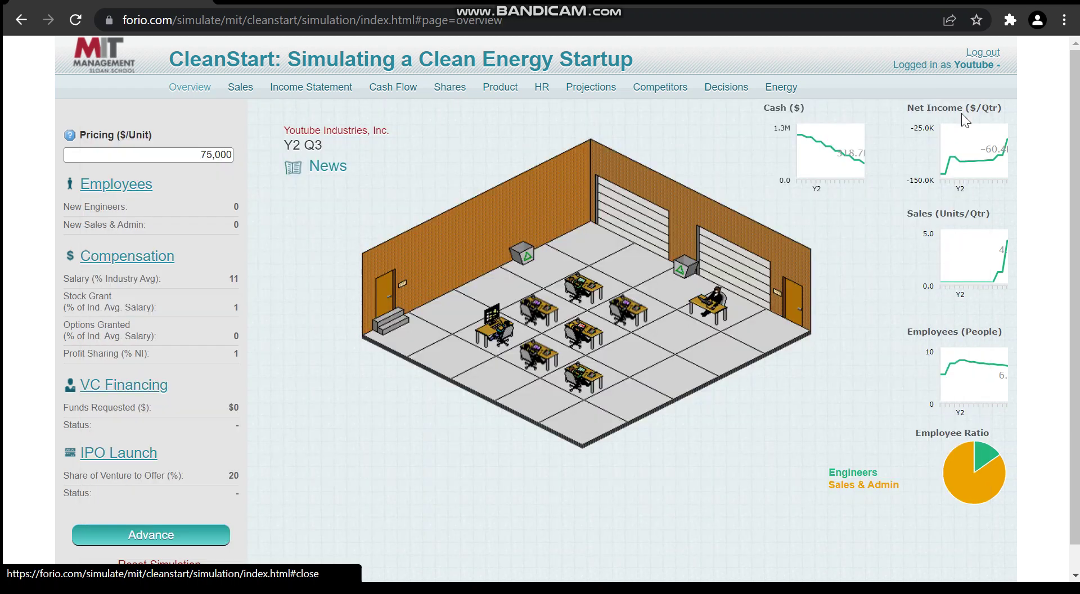
# - Advance to Y2 Q4 and dismiss the news for the first profitable quarter
pyautogui.click(187, 533)
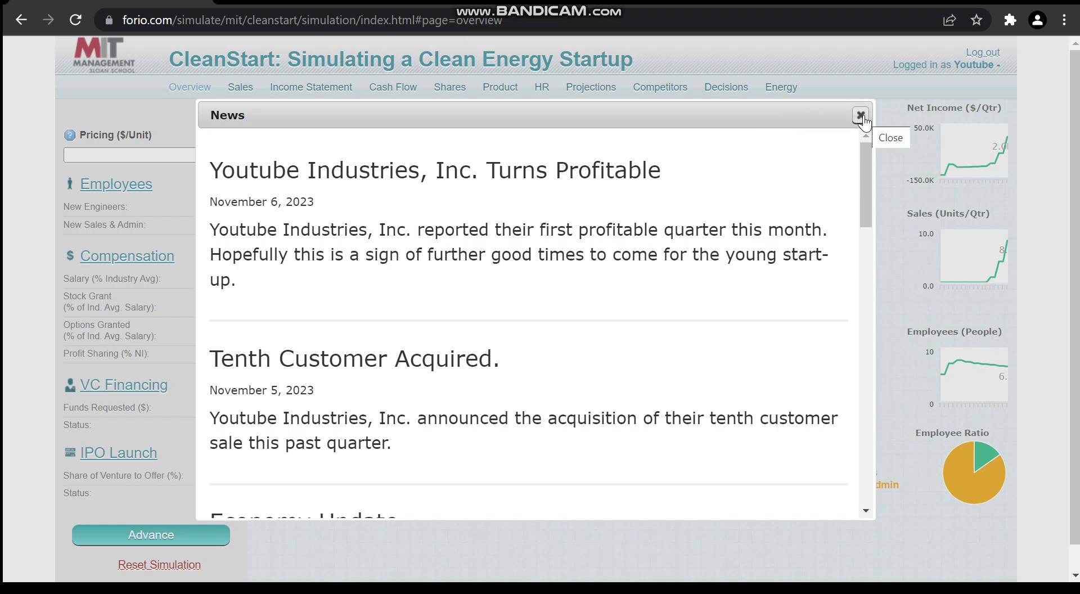
pyautogui.click(861, 115)
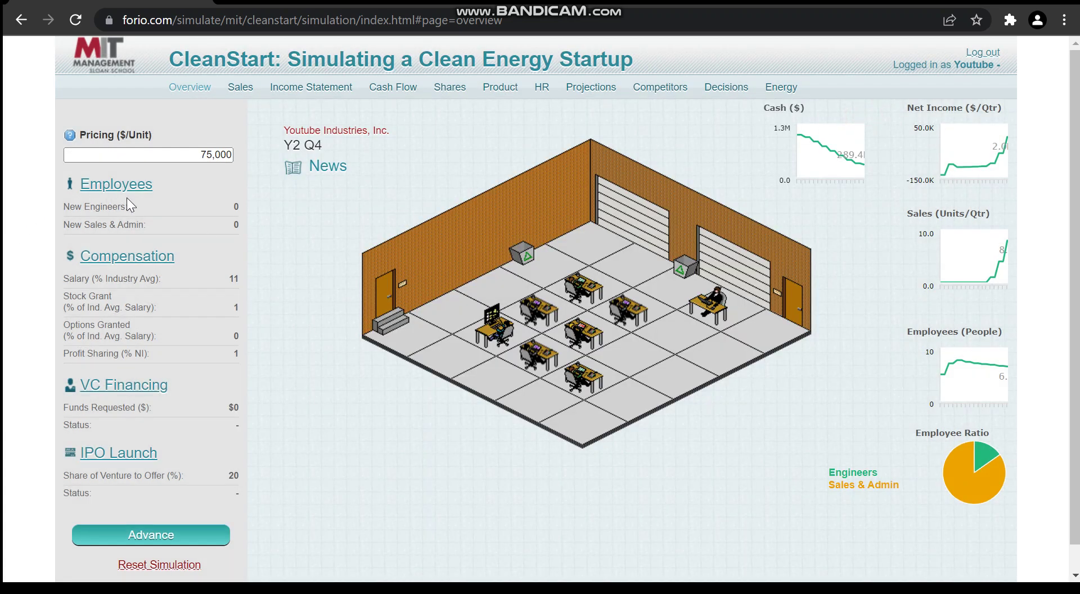
# - Queue 10 new engineers in the Y2 Q4 hiring plan and save it
pyautogui.click(137, 184)
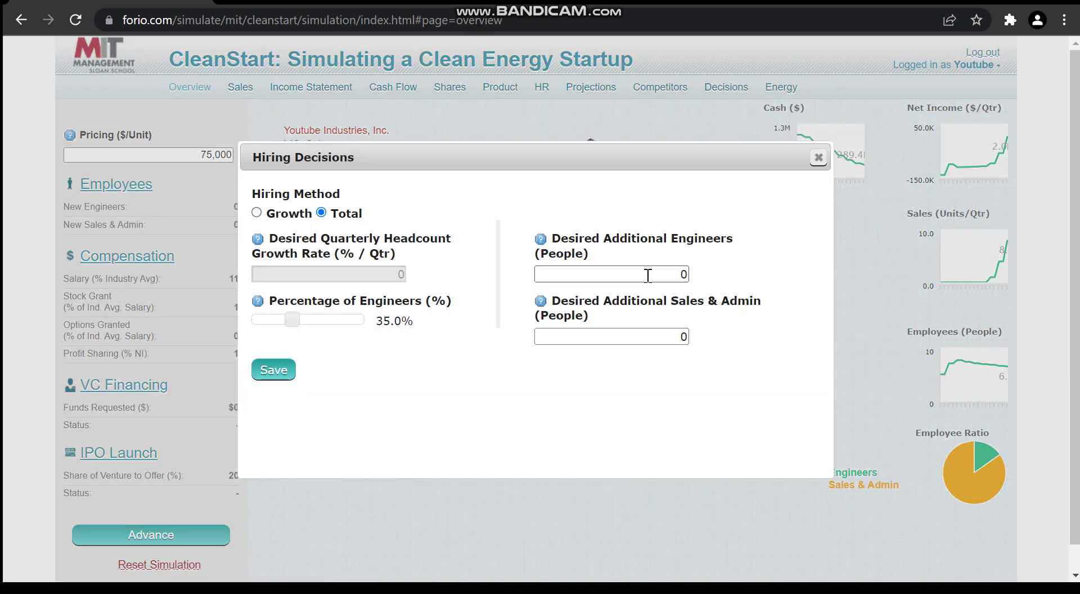
pyautogui.click(682, 275)
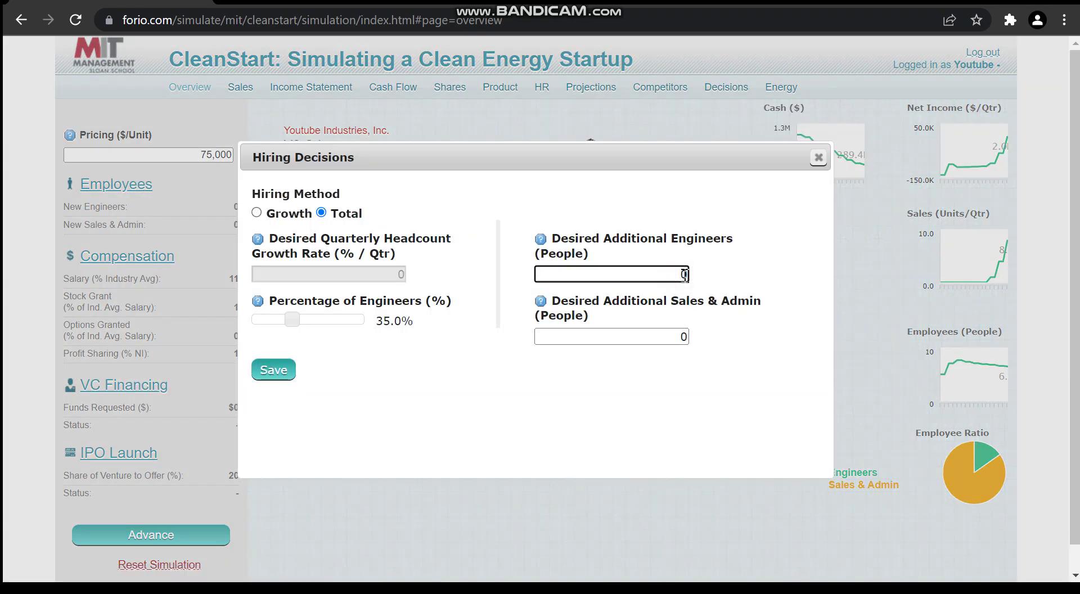
pyautogui.write('10')
pyautogui.press('Tab')
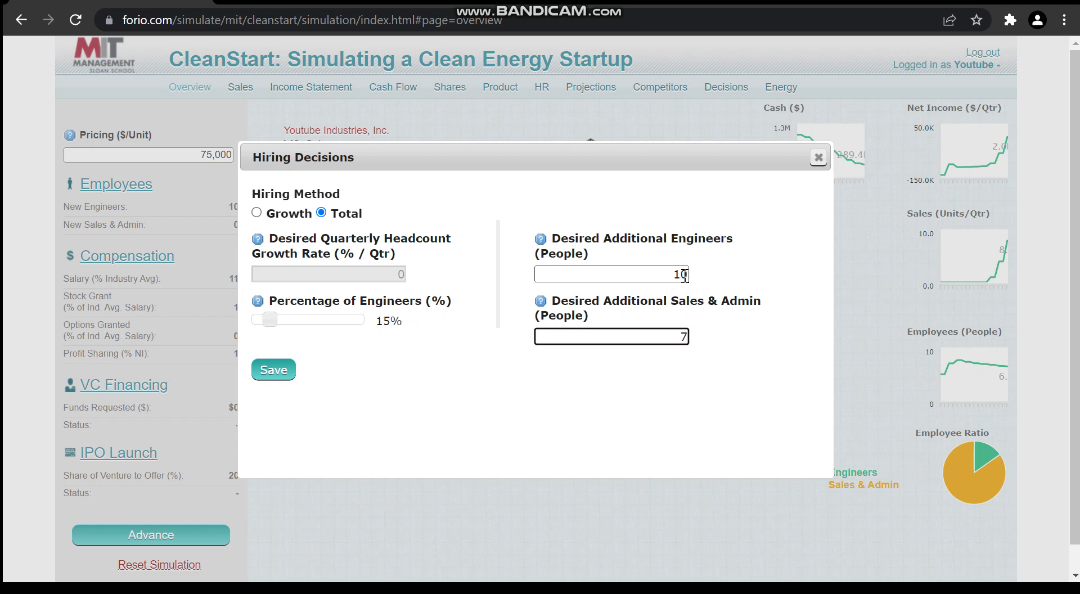
pyautogui.click(290, 372)
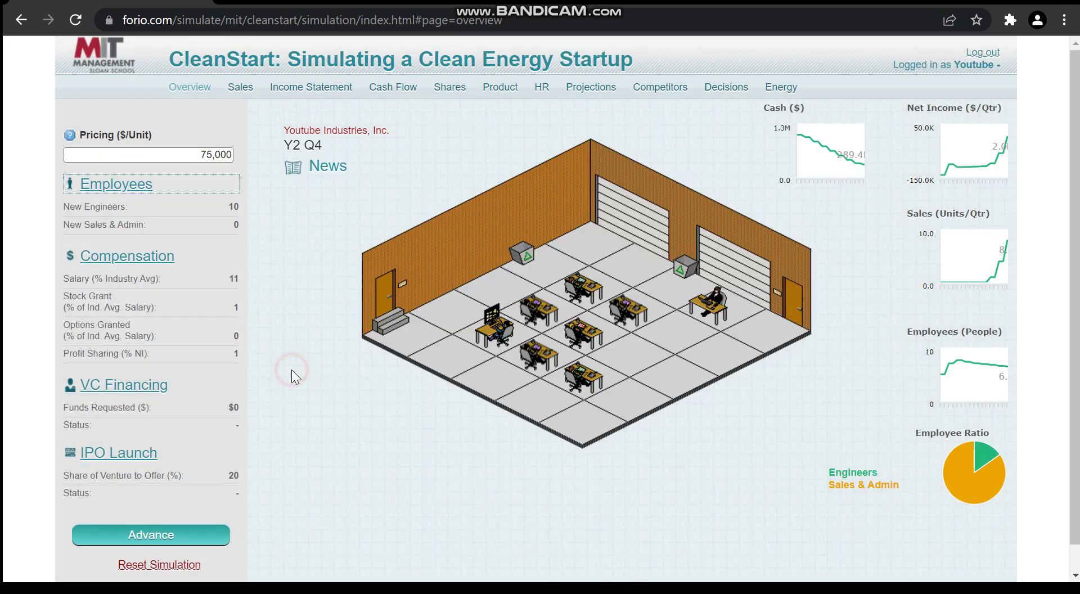
# - Save compensation at 20% salary, 11% stock grants and 6% options, keeping profit sharing at 1%
pyautogui.click(103, 257)
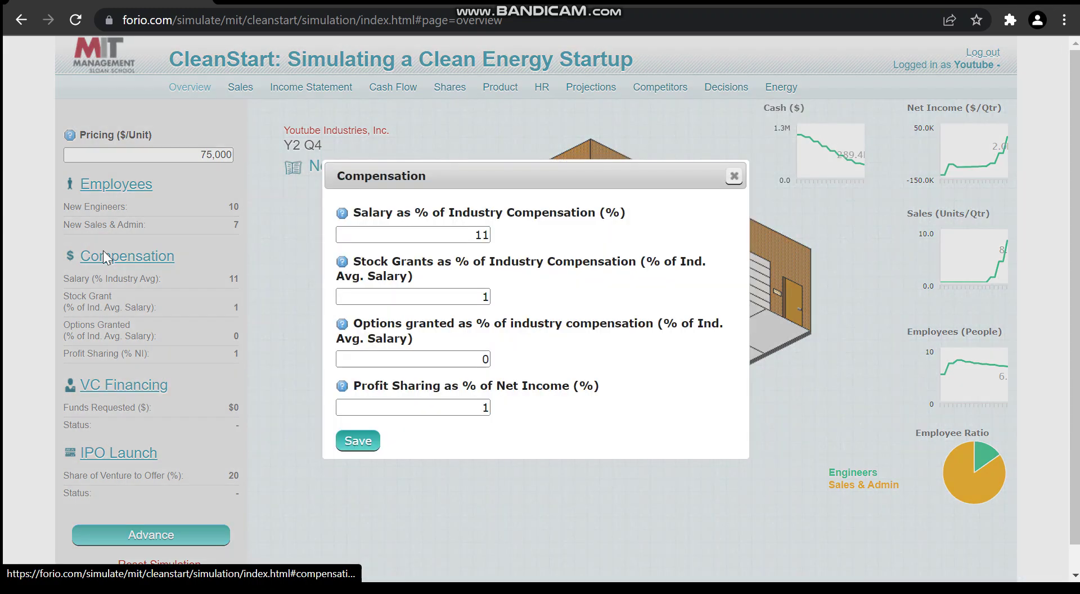
pyautogui.click(481, 234)
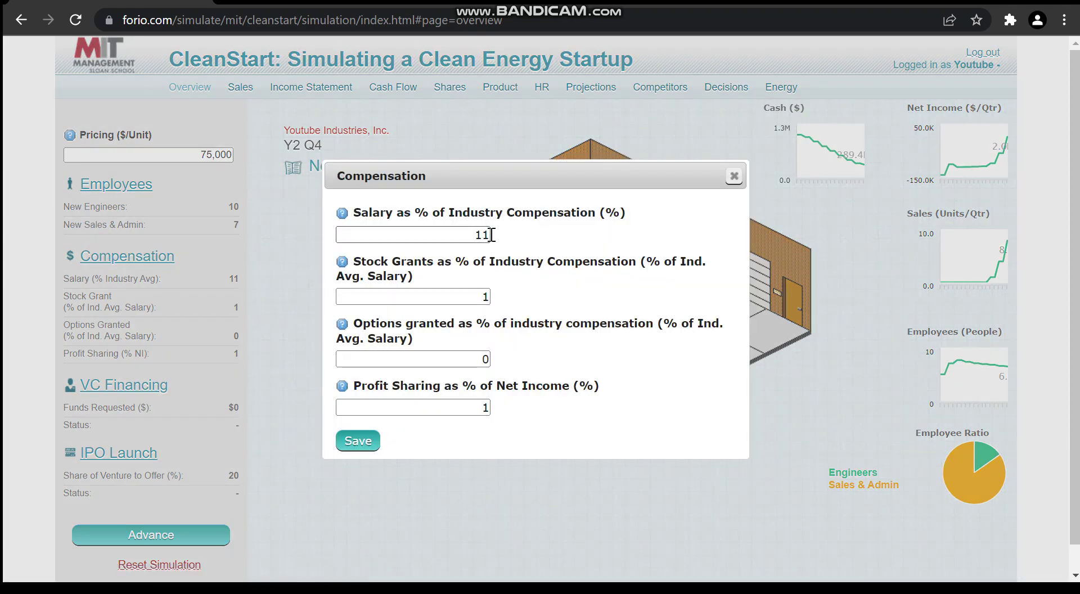
pyautogui.click(491, 234)
pyautogui.press('BackSpace')
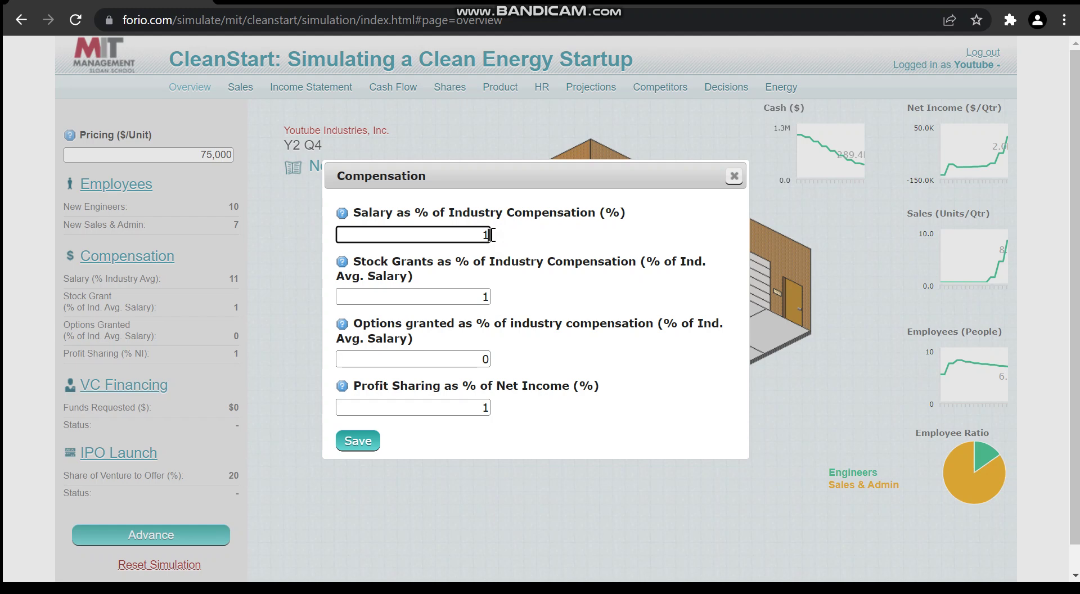
pyautogui.press('Tab')
pyautogui.press('Tab')
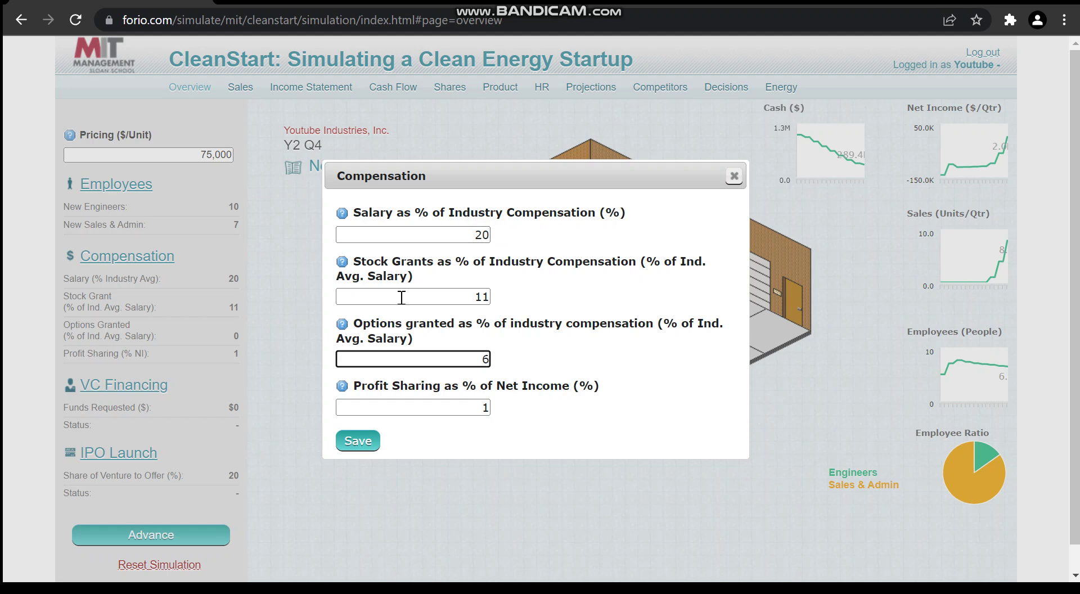
pyautogui.click(358, 441)
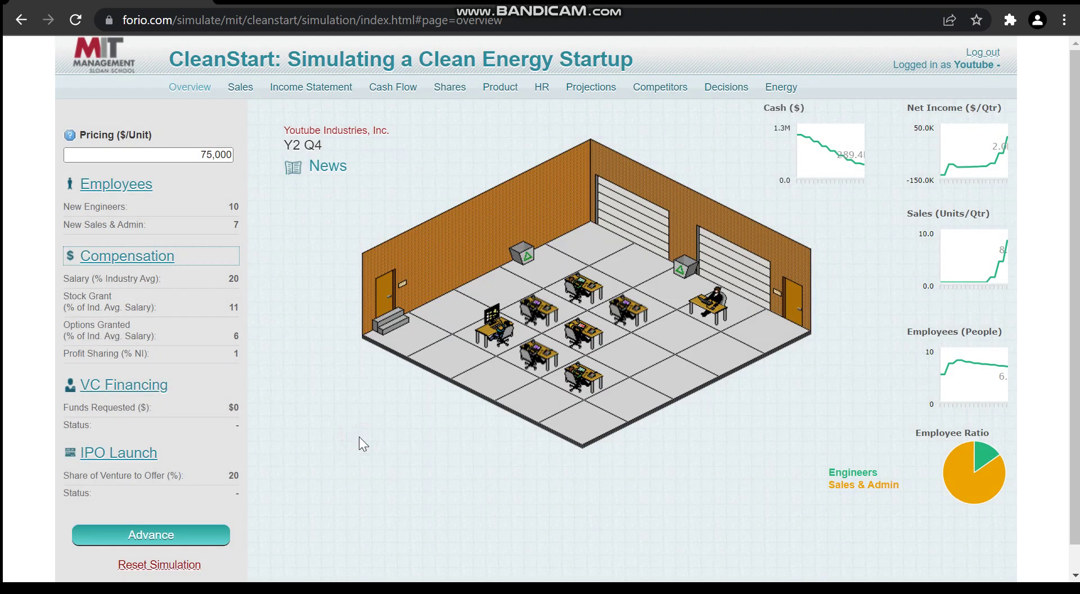
# - Advance through Y3 Q1, Q2 and Q3, dismissing each news dialog, then advance once more
pyautogui.click(184, 540)
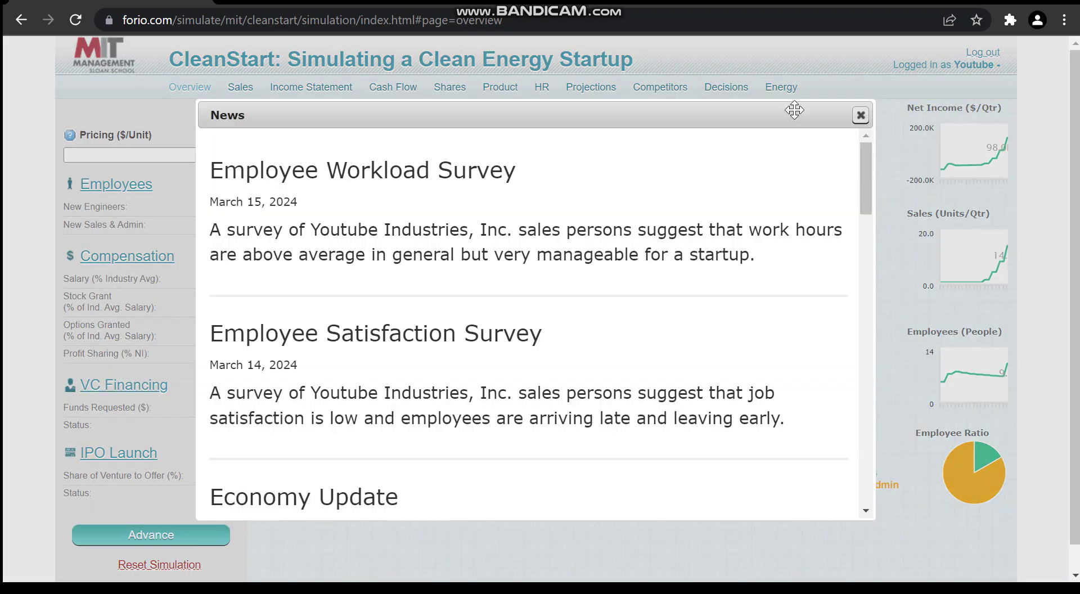
pyautogui.click(861, 117)
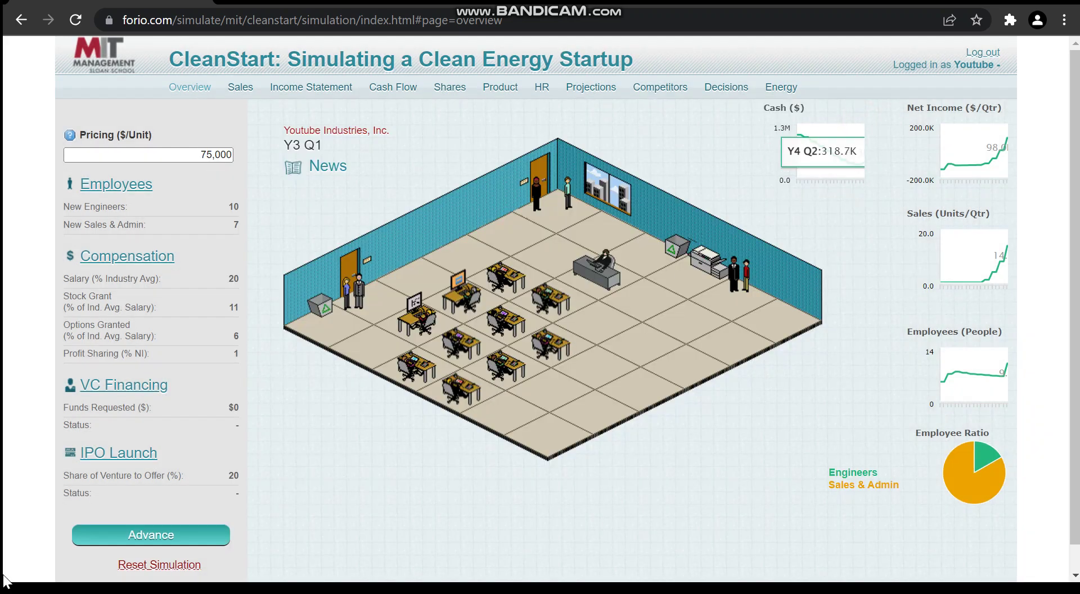
pyautogui.click(140, 539)
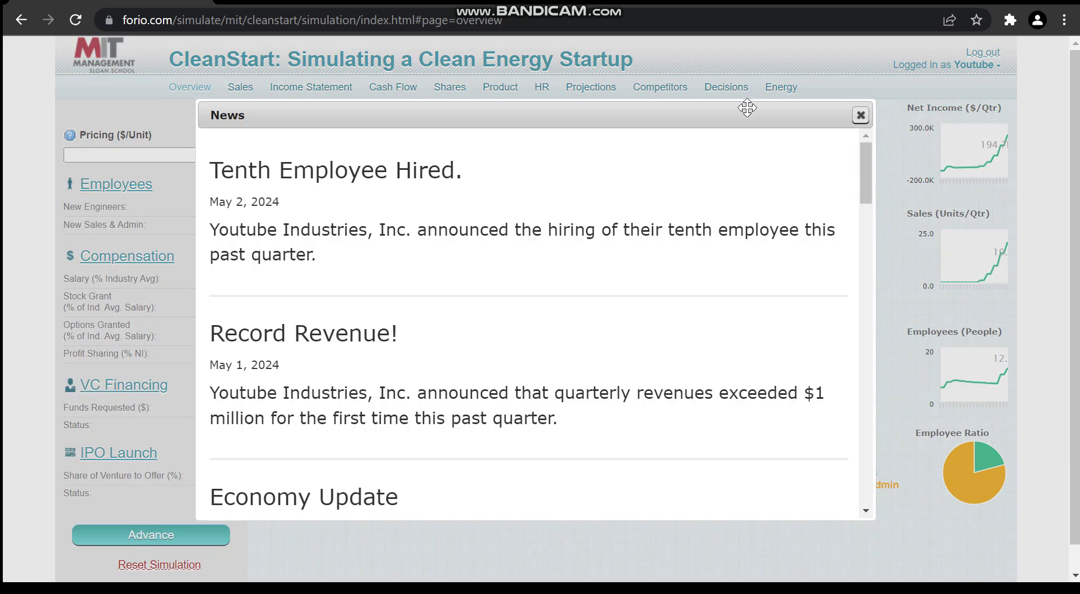
pyautogui.click(860, 115)
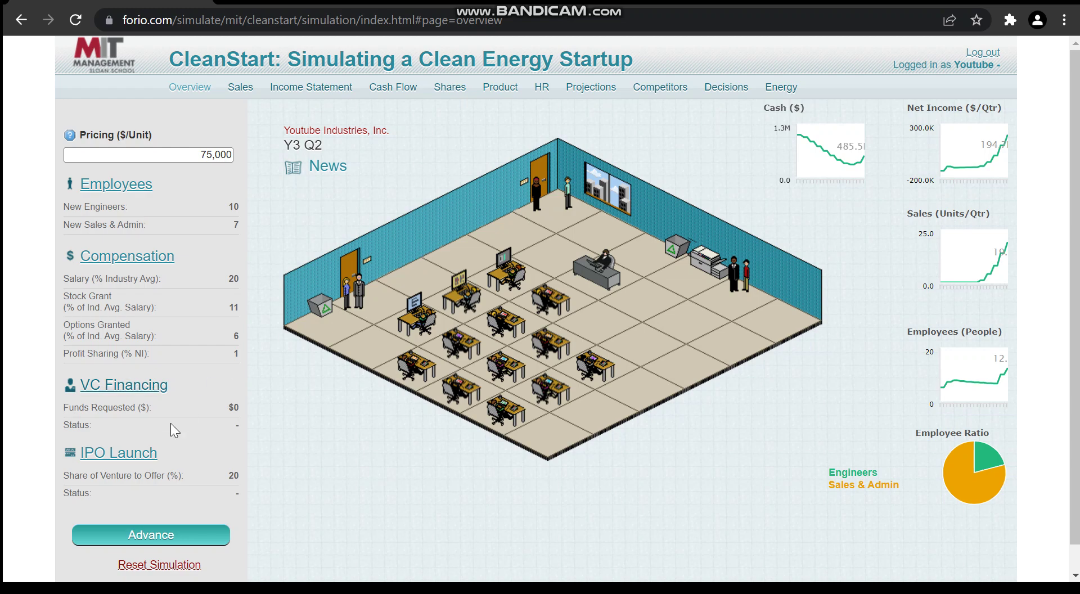
pyautogui.click(131, 537)
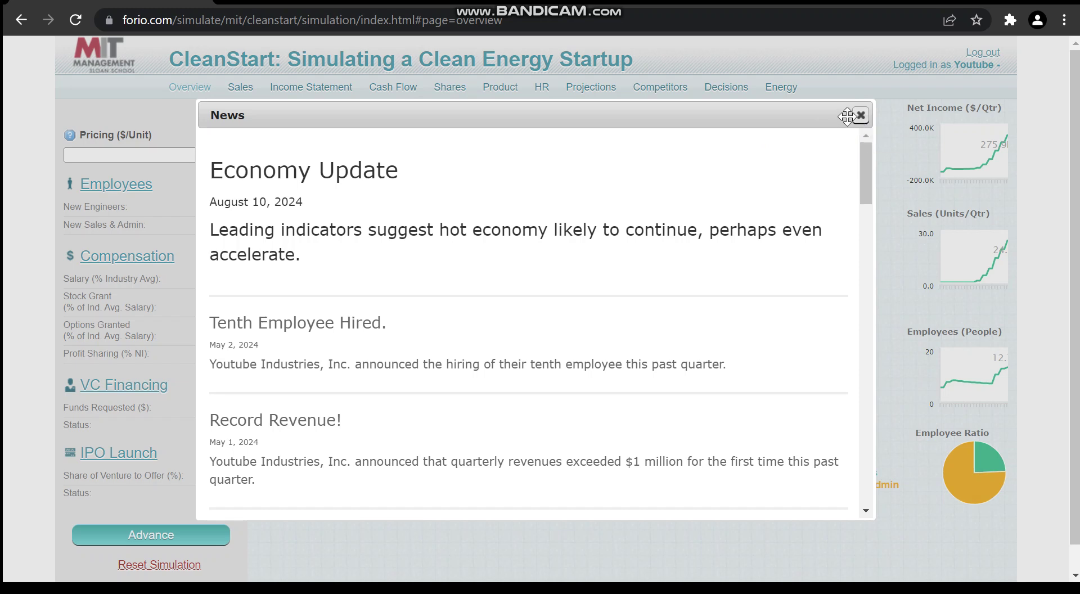
pyautogui.click(861, 118)
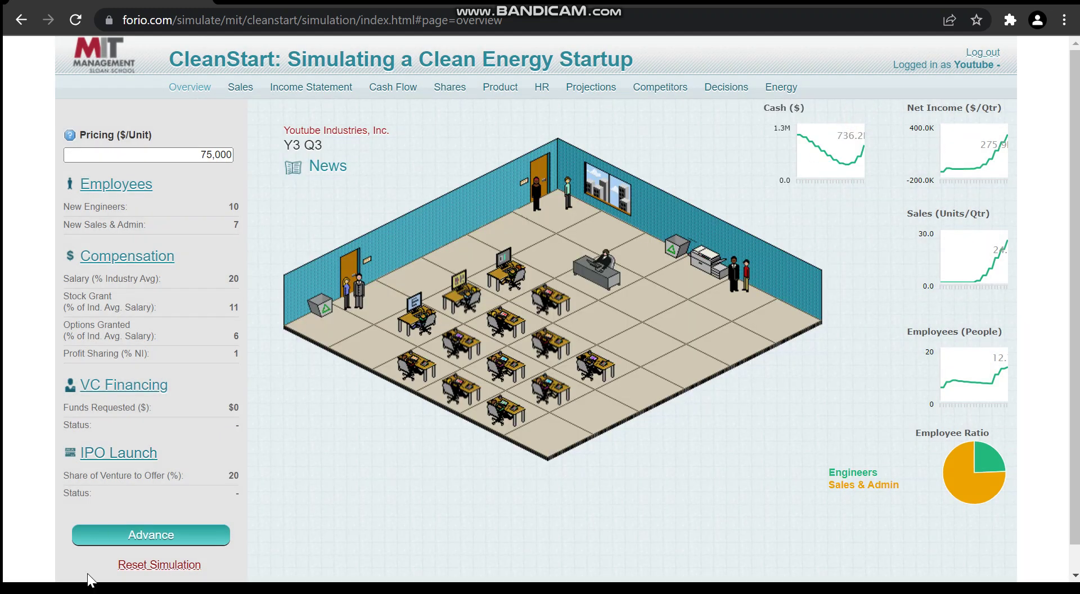
pyautogui.click(110, 536)
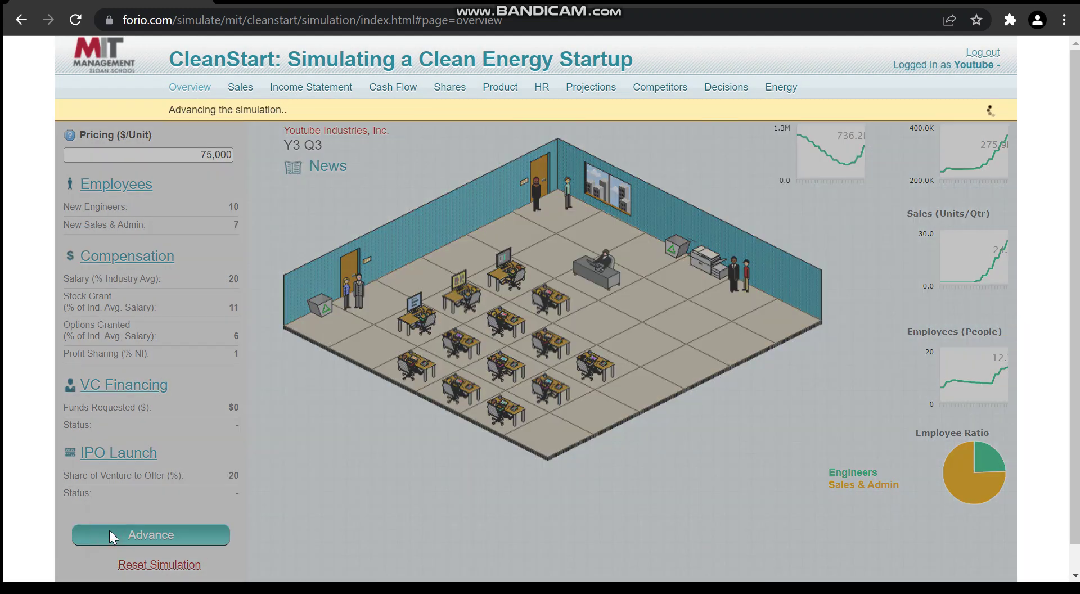